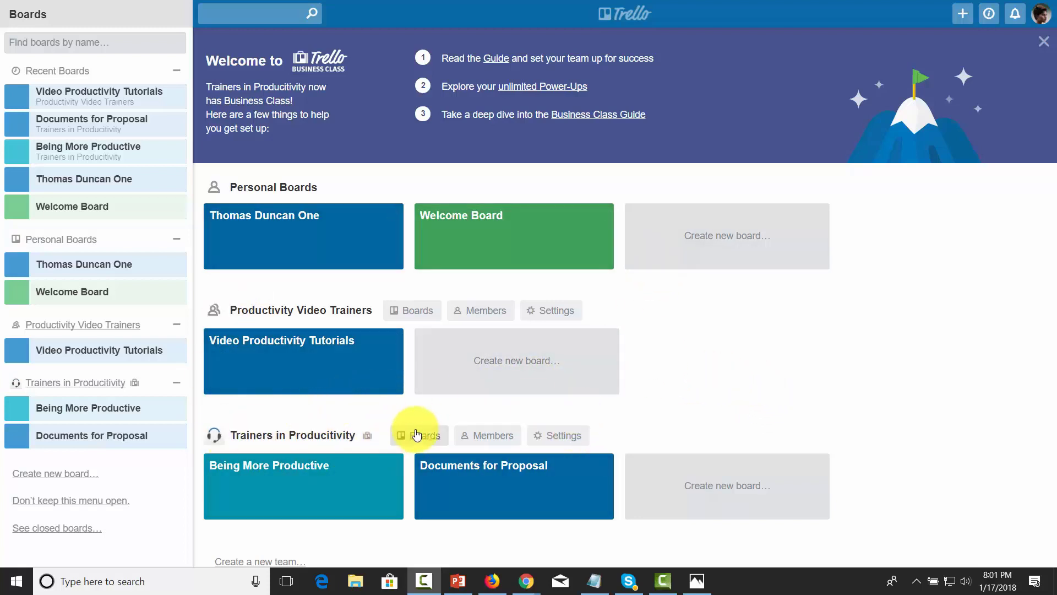
Step: Change The PLR Show's permission in the Trainers in Producitivity team to Normal
{"action": "left_click", "coordinate": [480, 436]}
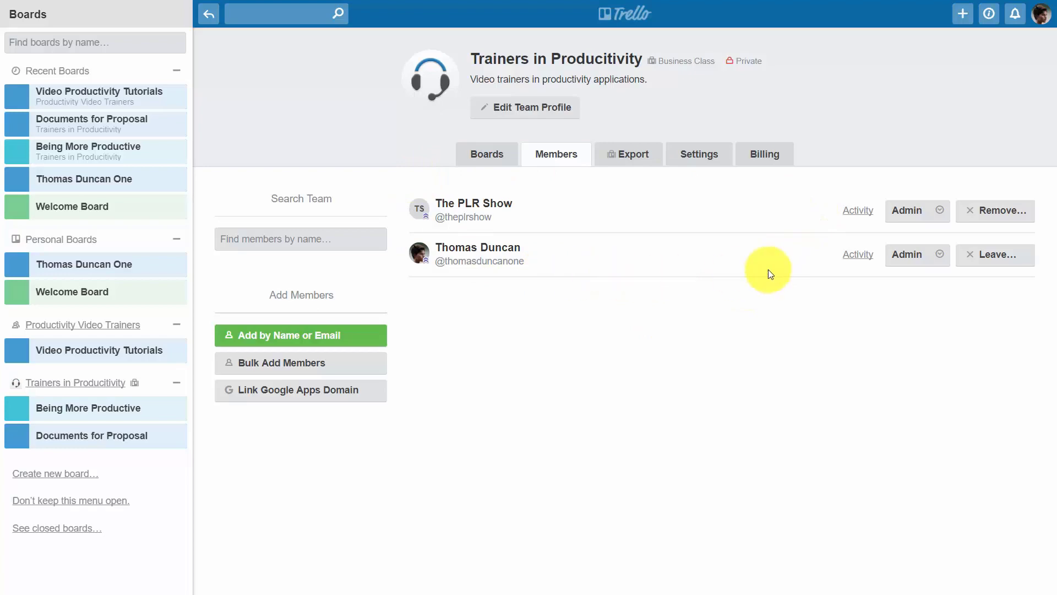
{"action": "left_click", "coordinate": [940, 210]}
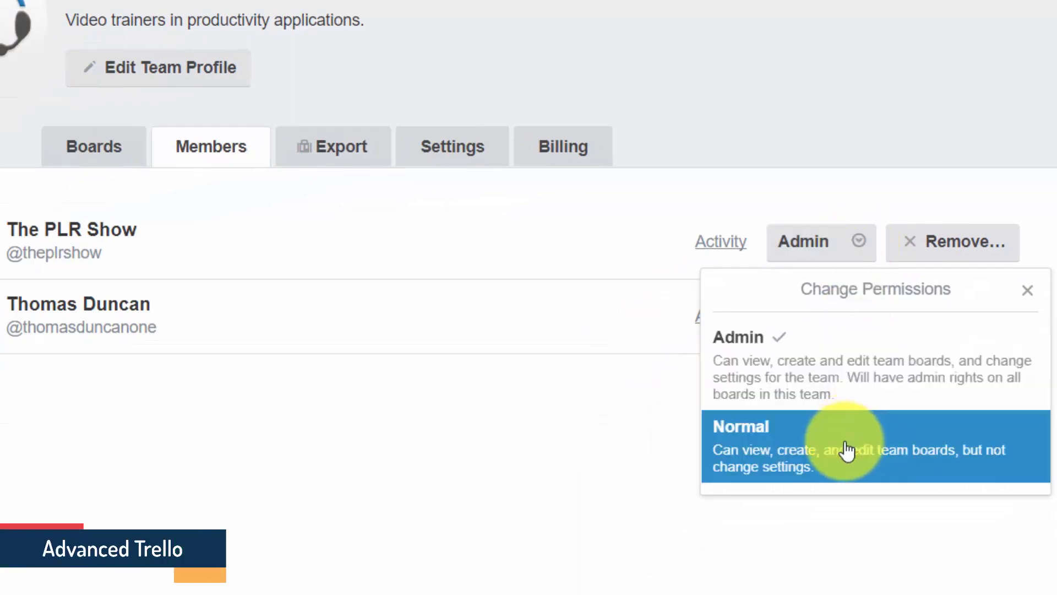
{"action": "left_click", "coordinate": [846, 450]}
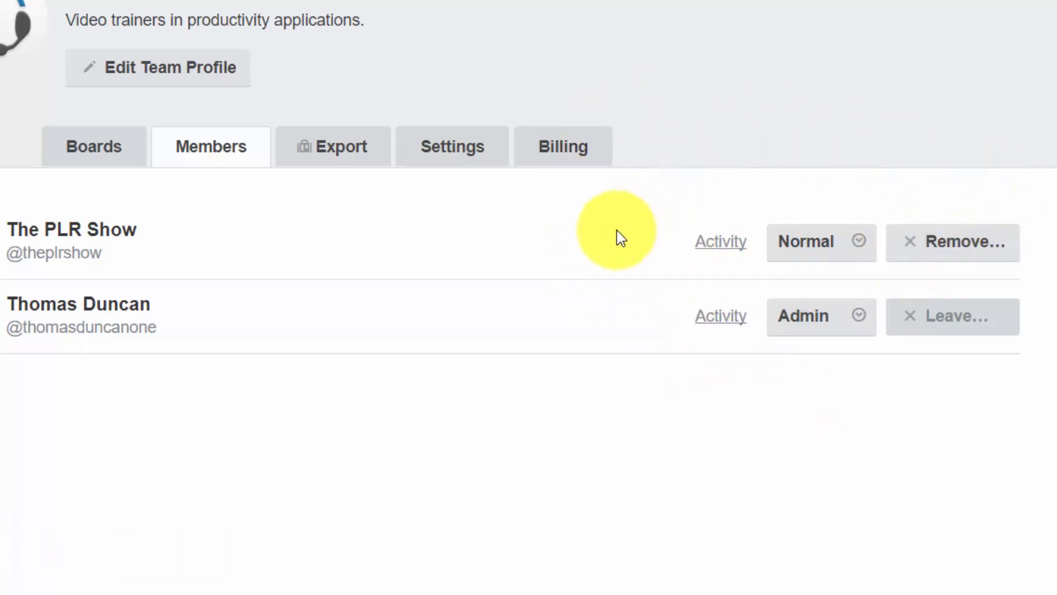
Step: Set The PLR Show's permission in the Trainers in Producitivity team back to Admin
{"action": "left_click", "coordinate": [857, 242]}
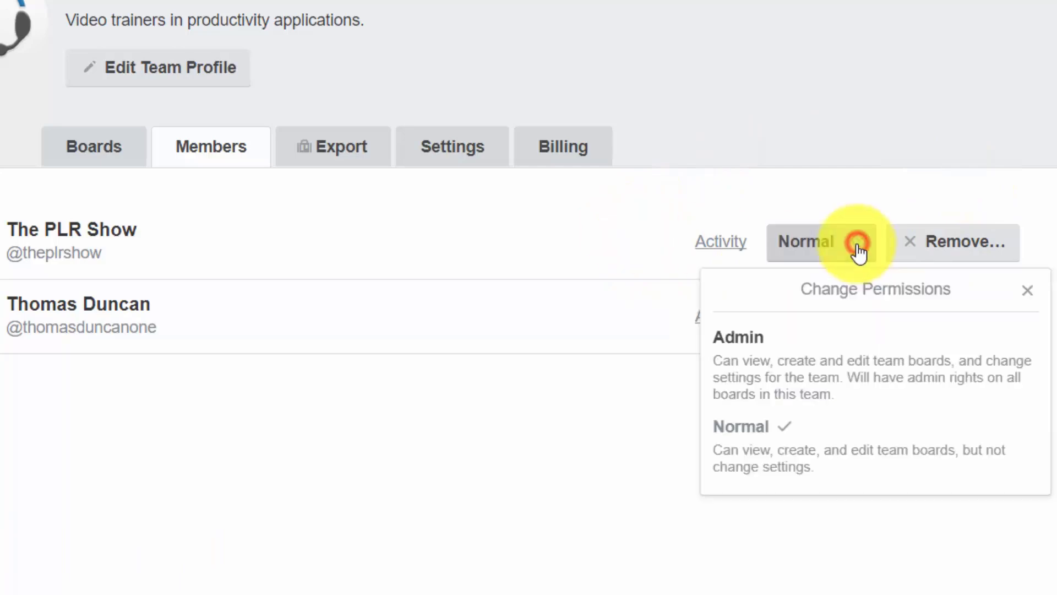
{"action": "left_click", "coordinate": [741, 350]}
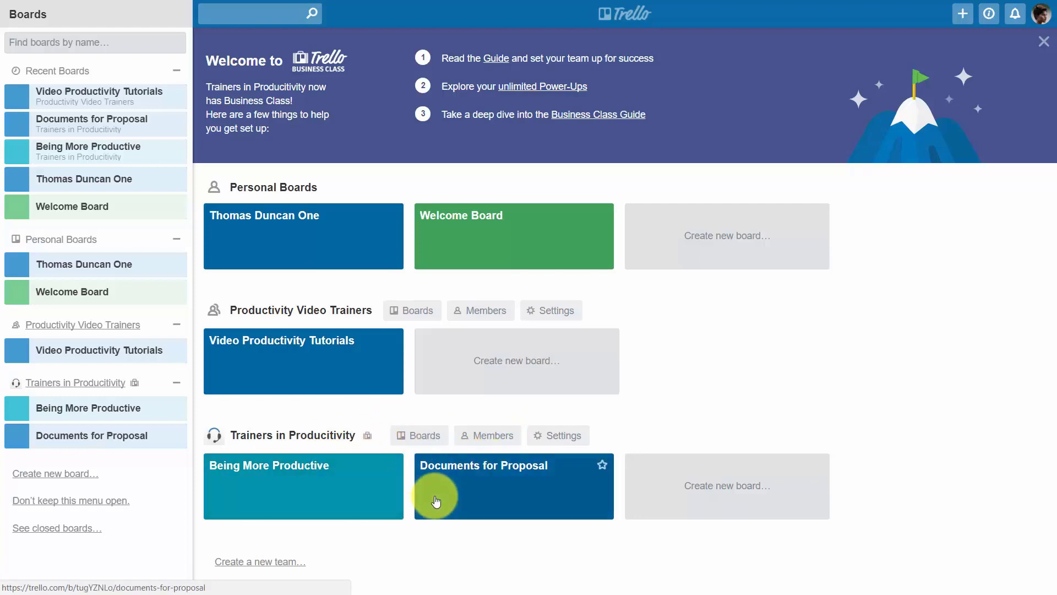
Step: Set The PLR Show's permission on the Documents for Proposal board to Normal
{"action": "left_click", "coordinate": [511, 470]}
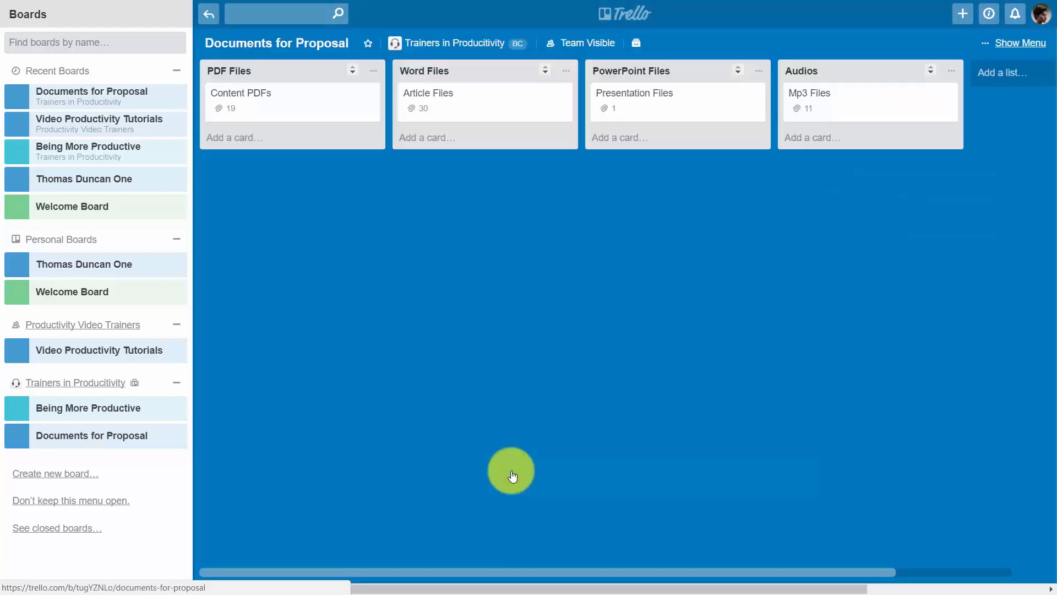
{"action": "left_click", "coordinate": [1013, 42]}
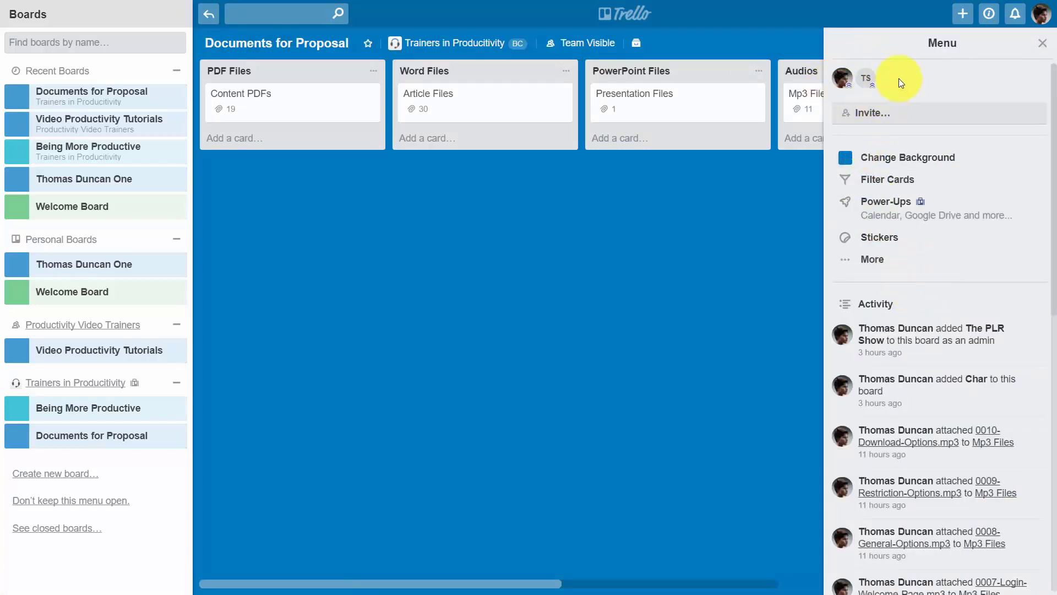
{"action": "left_click", "coordinate": [872, 89]}
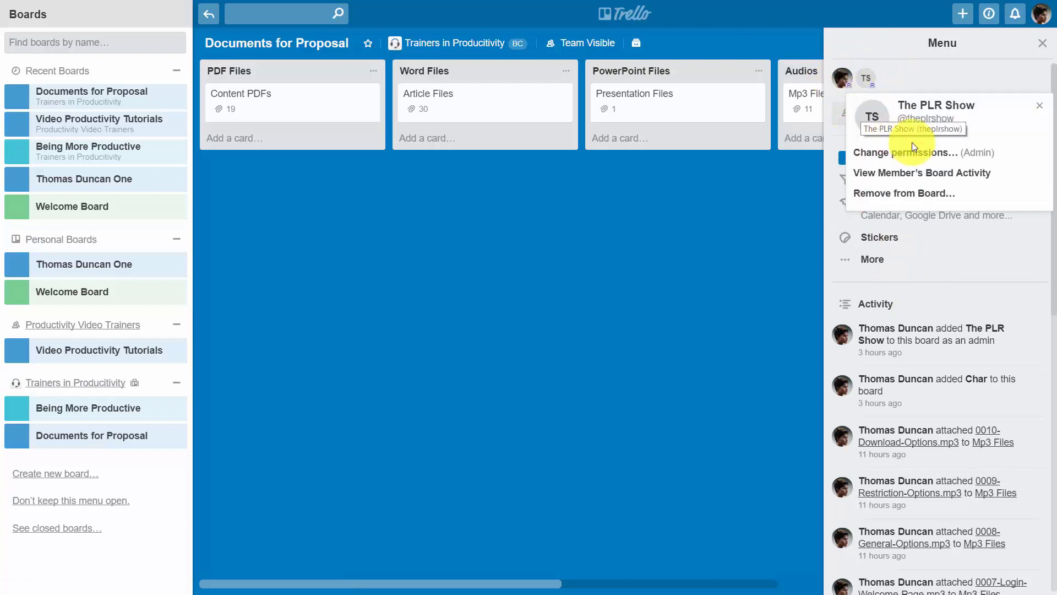
{"action": "left_click", "coordinate": [976, 157]}
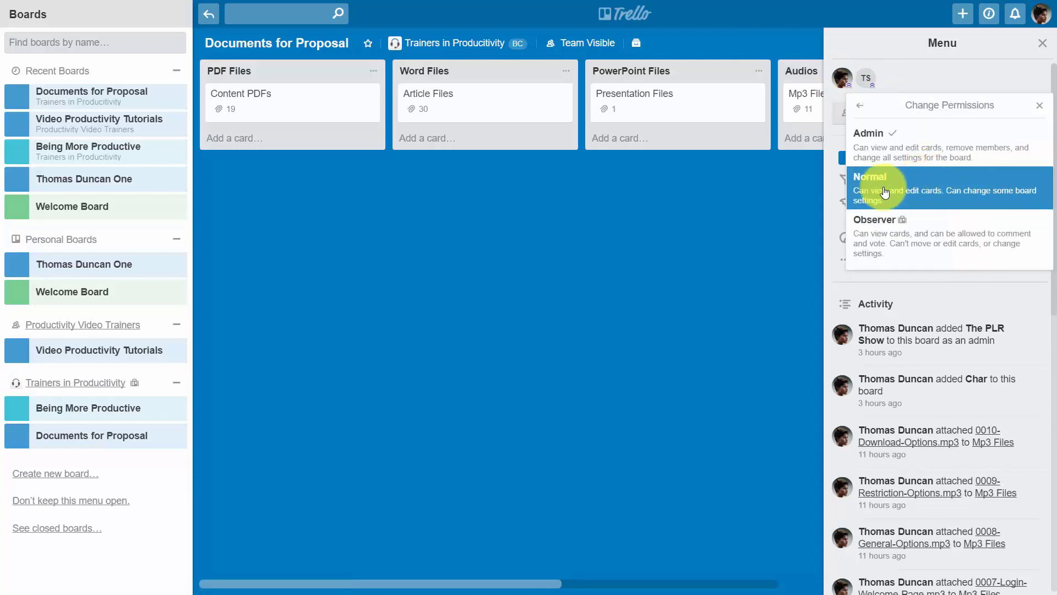
{"action": "left_click", "coordinate": [903, 188]}
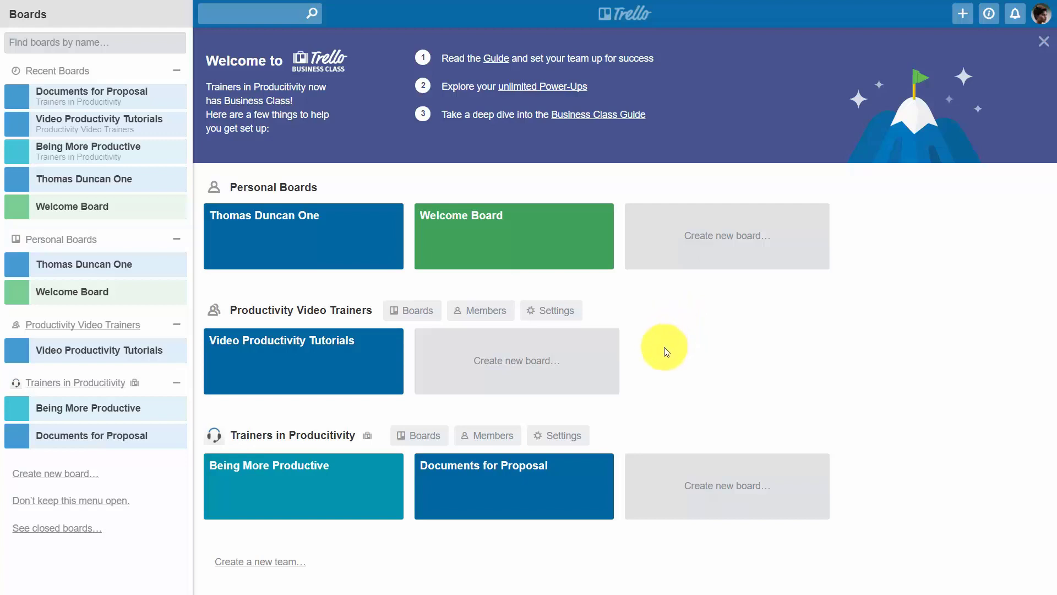
Step: Move the personal board beside Welcome Board to the Trainers in Producitivity team, visible to the team but without letting any team member join
{"action": "left_click", "coordinate": [290, 221]}
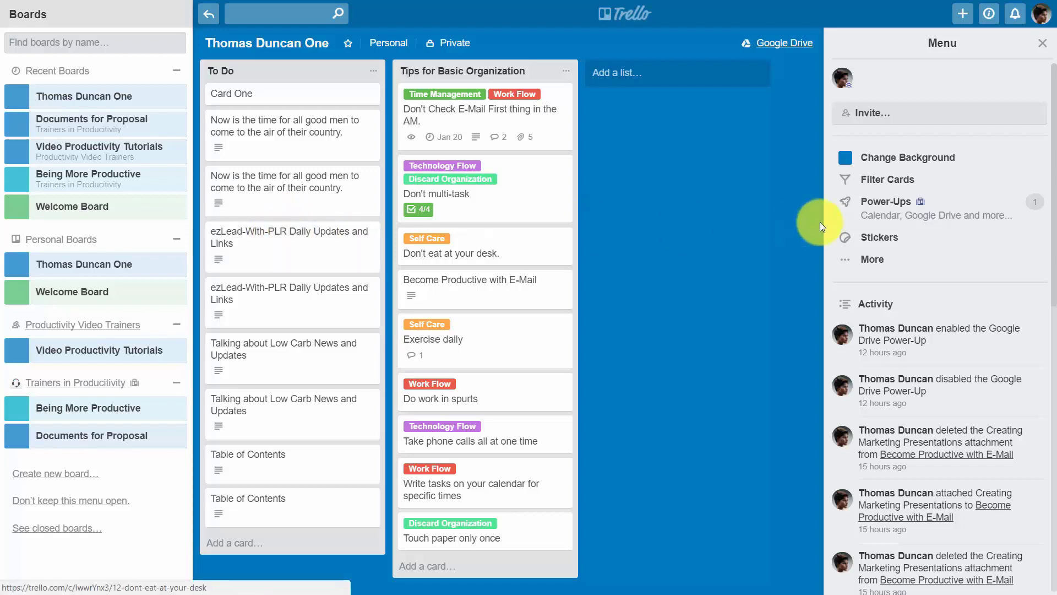
{"action": "left_click", "coordinate": [874, 263]}
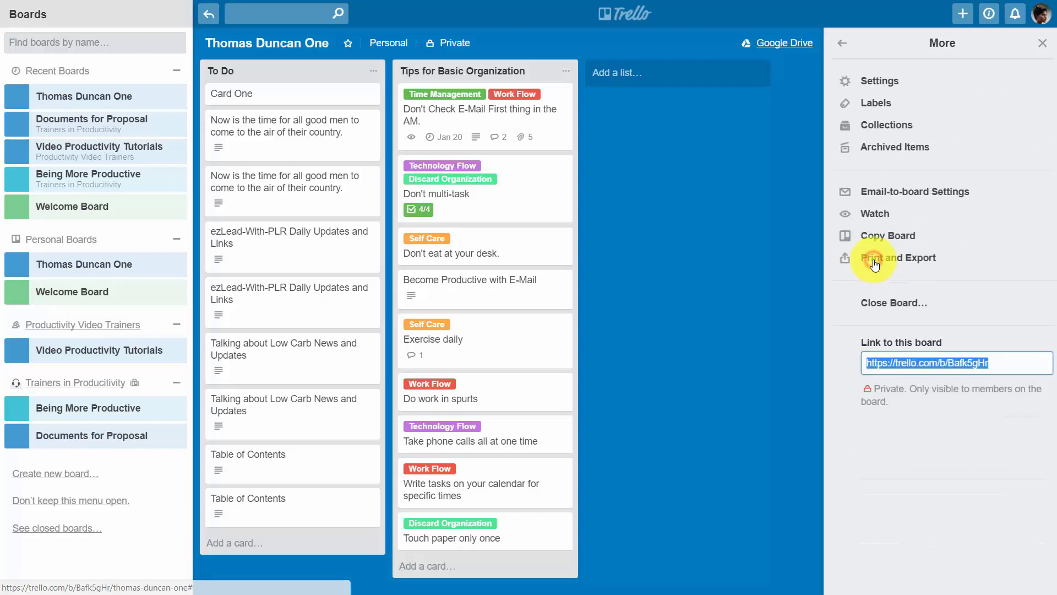
{"action": "left_click", "coordinate": [883, 80]}
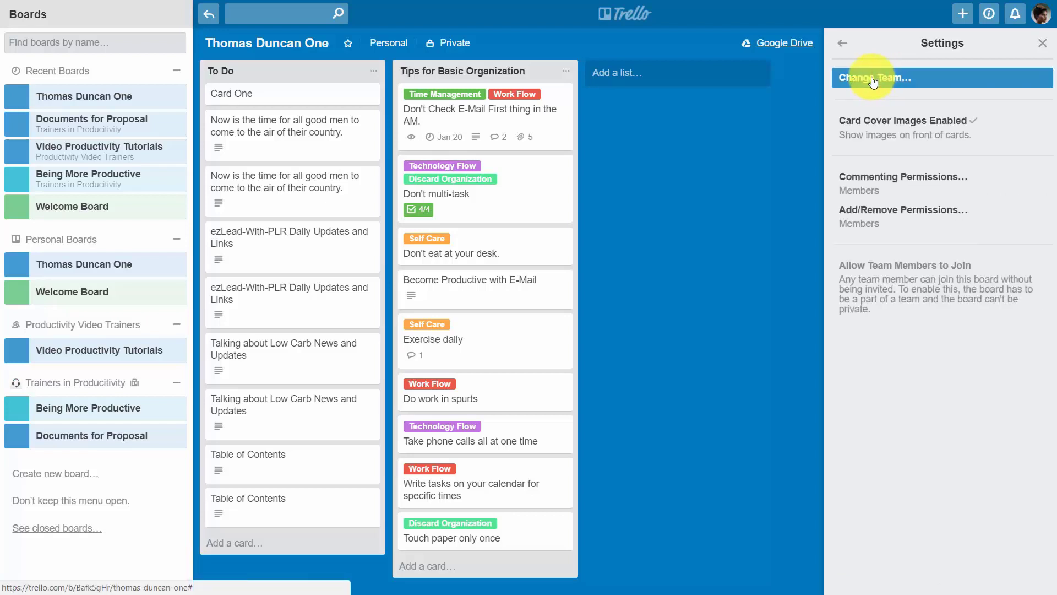
{"action": "left_click", "coordinate": [873, 80]}
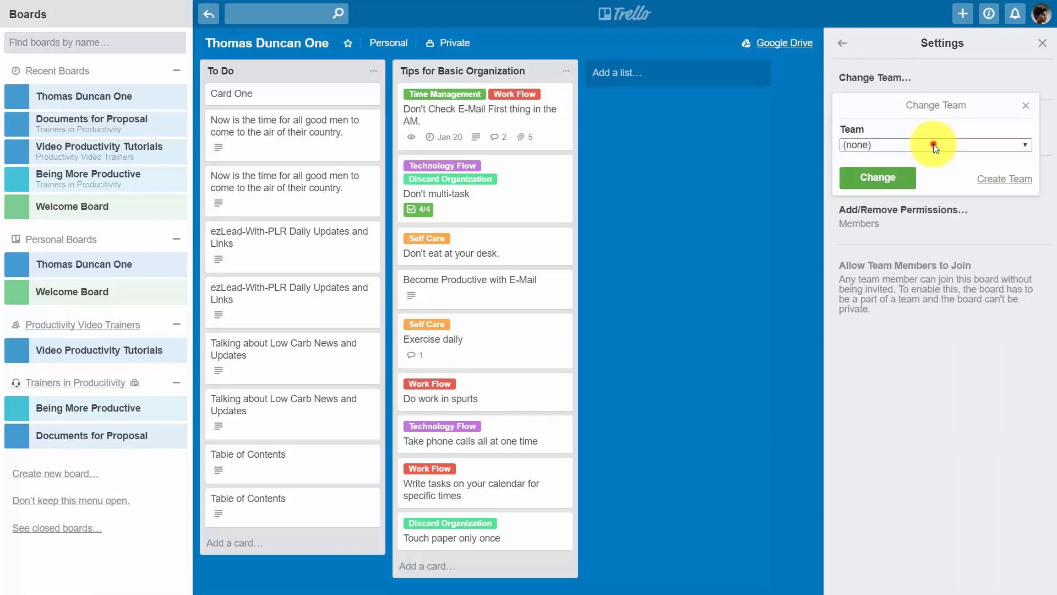
{"action": "left_click", "coordinate": [933, 143]}
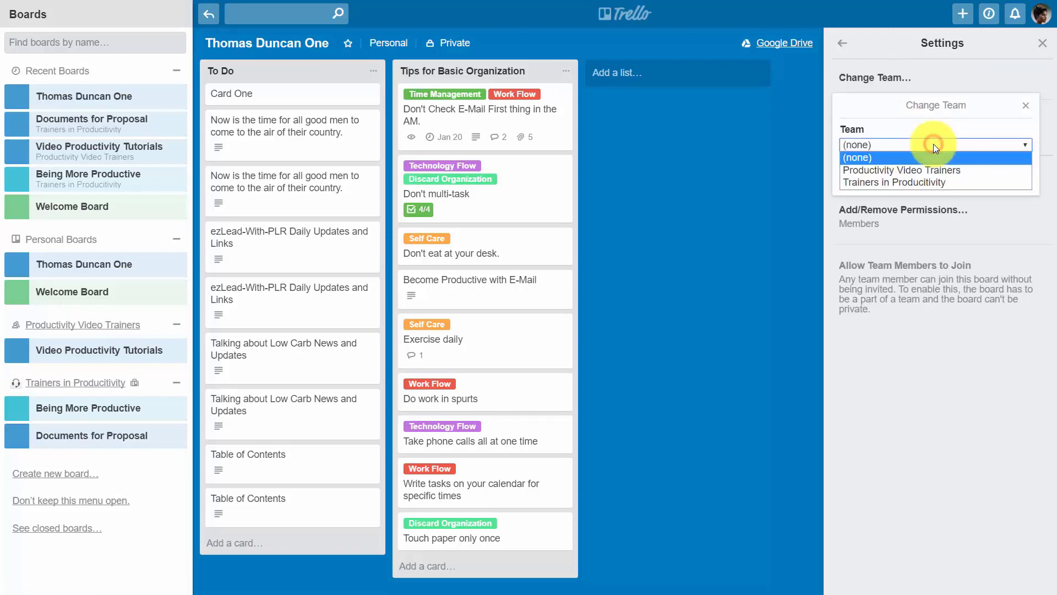
{"action": "left_click", "coordinate": [933, 183]}
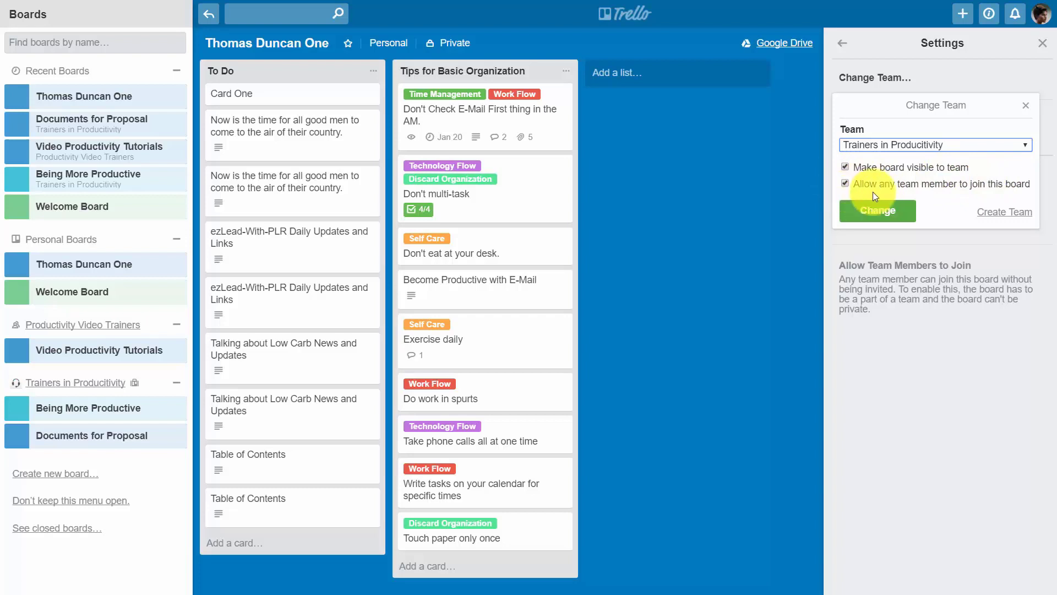
{"action": "left_click", "coordinate": [1031, 188]}
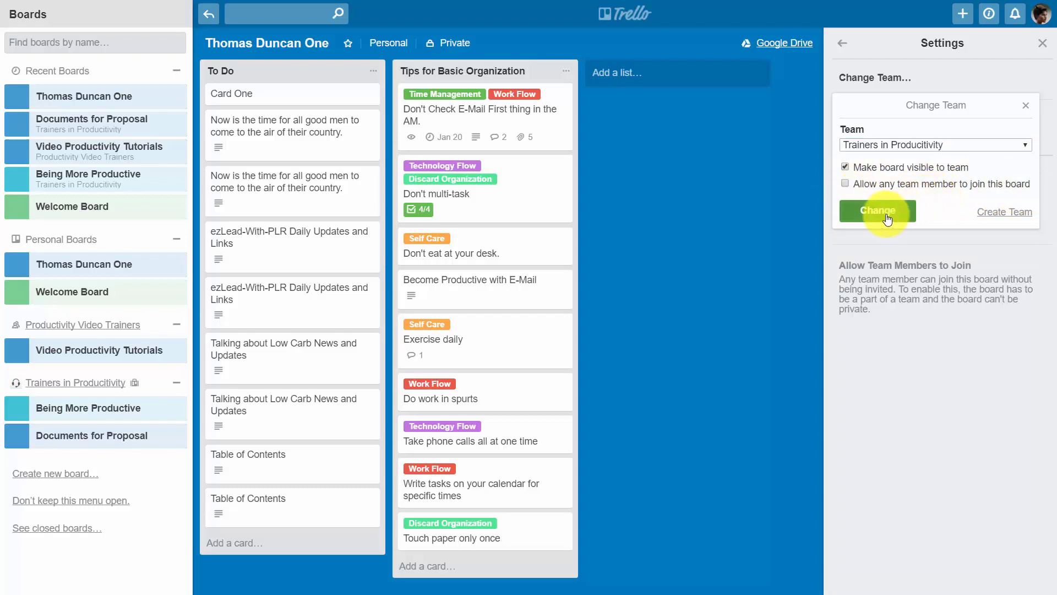
{"action": "left_click", "coordinate": [880, 215]}
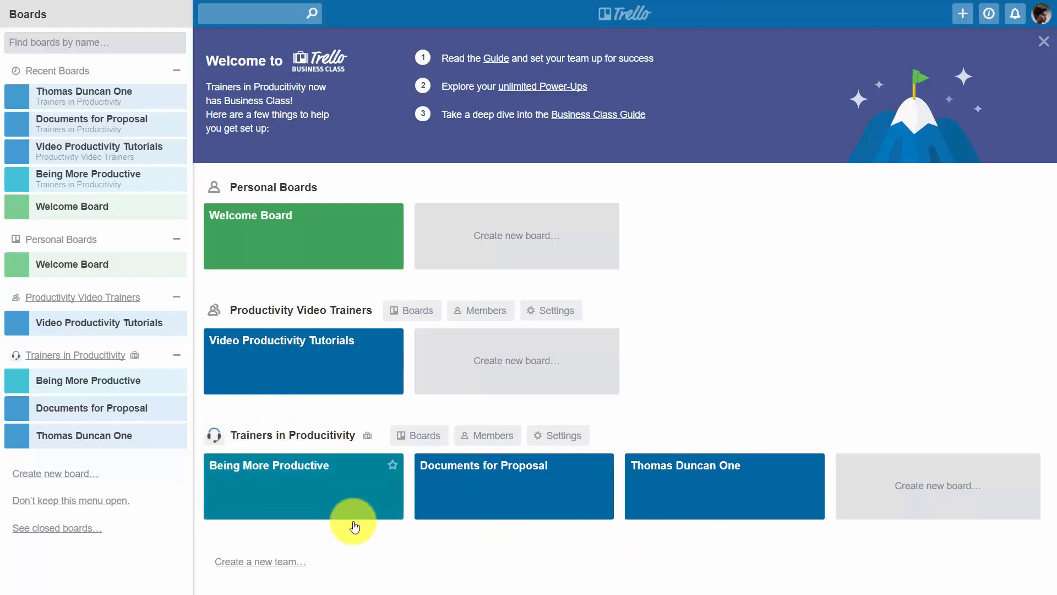
Step: Check the member lists of the Trainers in Producitivity and Productivity Video Trainers teams, then return to the boards overview
{"action": "left_click", "coordinate": [503, 437]}
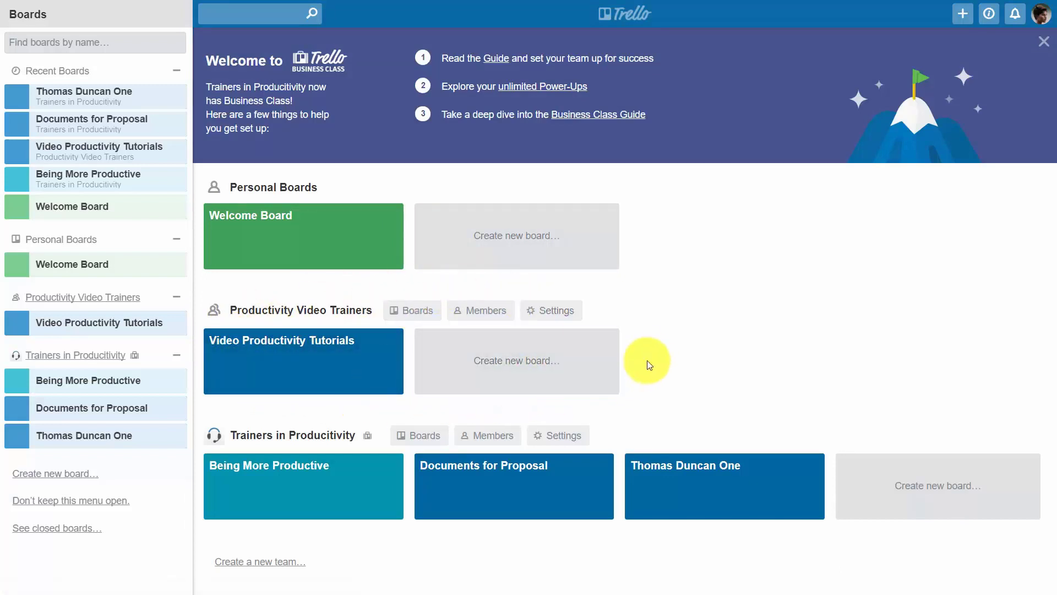
{"action": "left_click", "coordinate": [495, 314]}
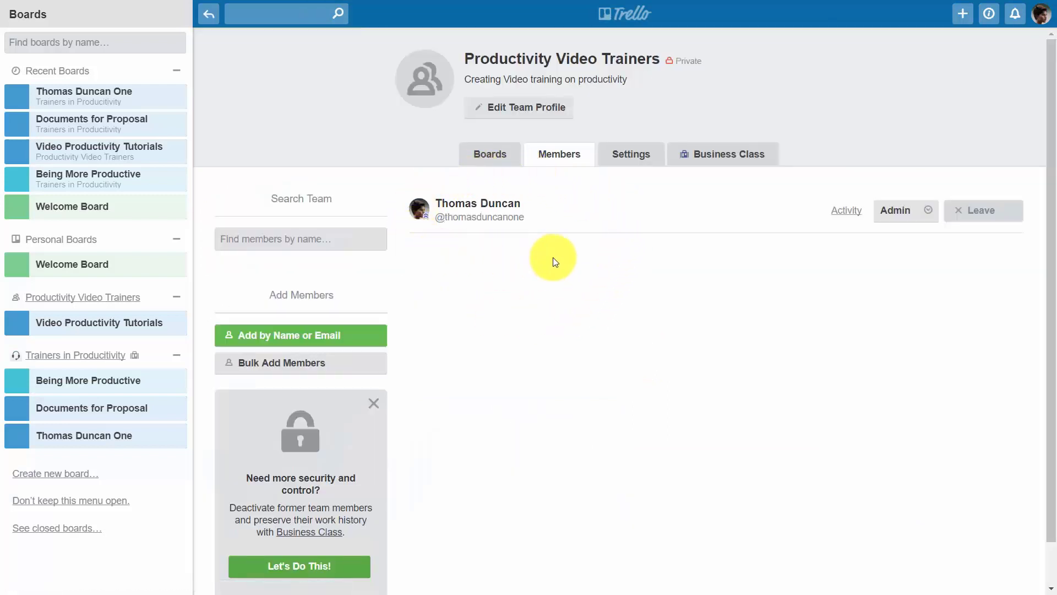
{"action": "key", "text": "alt+Left"}
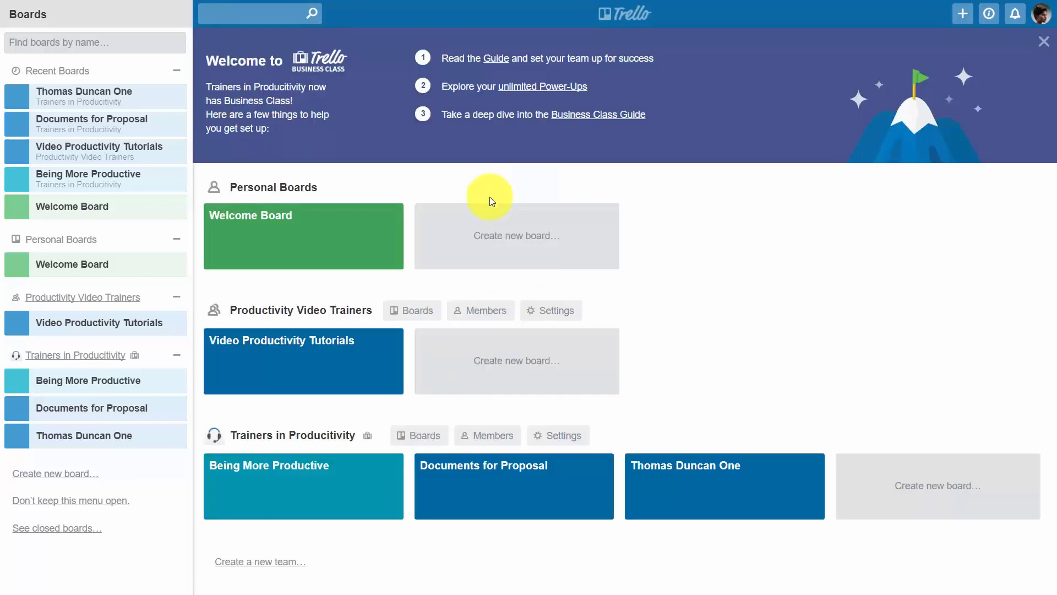
Step: Move the Video Productivity Tutorials board to the Trainers in Producitivity team
{"action": "left_click", "coordinate": [325, 358]}
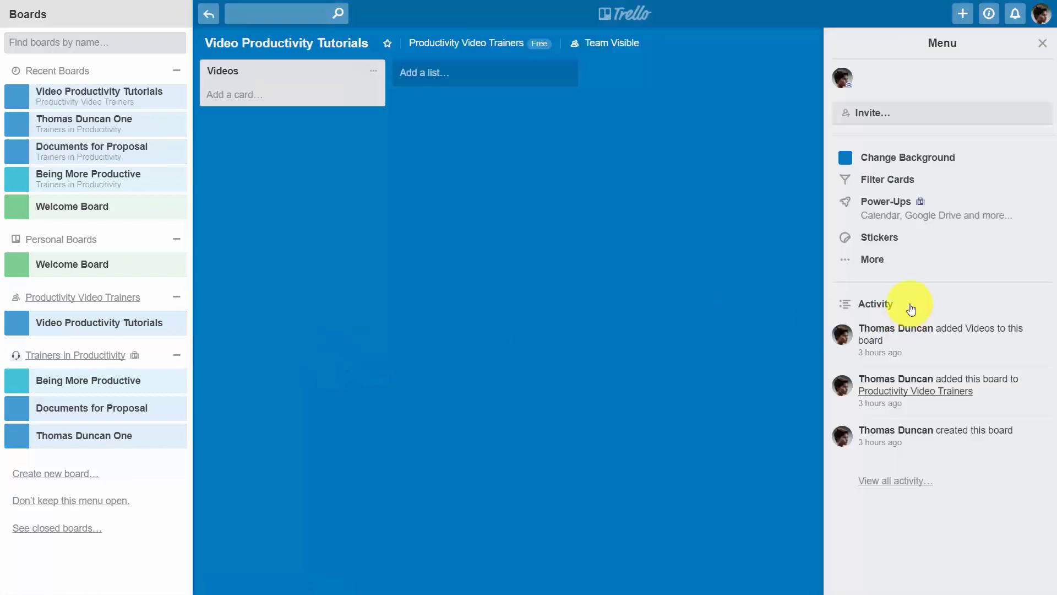
{"action": "left_click", "coordinate": [869, 260]}
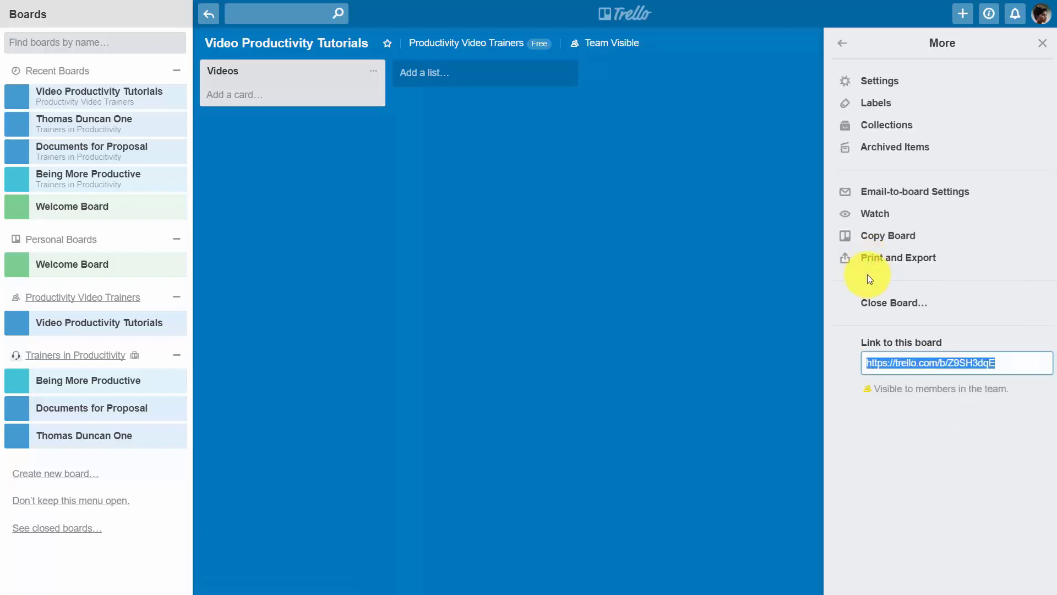
{"action": "left_click", "coordinate": [878, 82]}
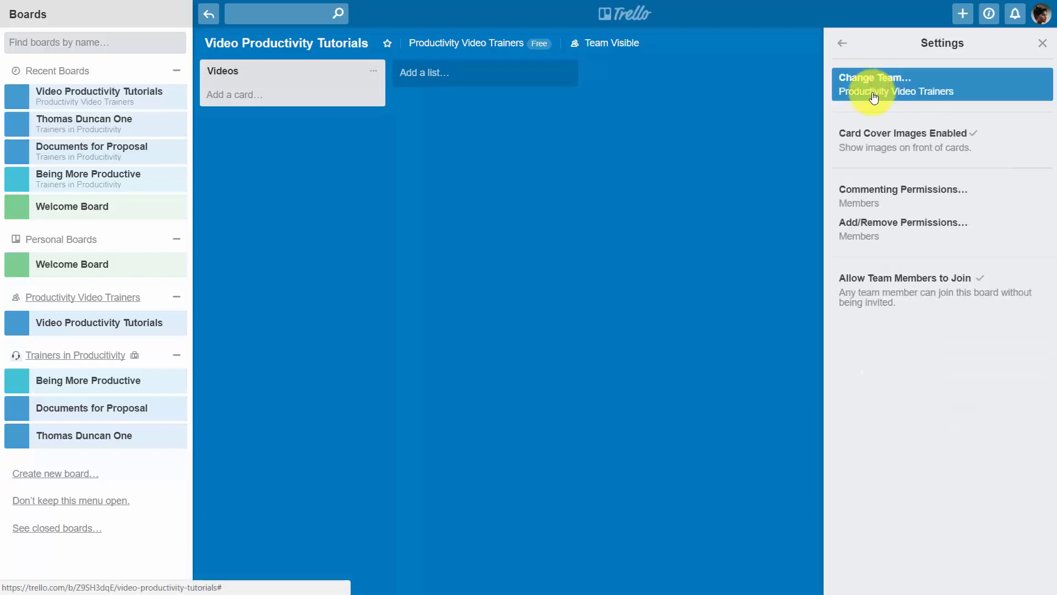
{"action": "left_click", "coordinate": [874, 97]}
{"action": "left_click", "coordinate": [930, 157]}
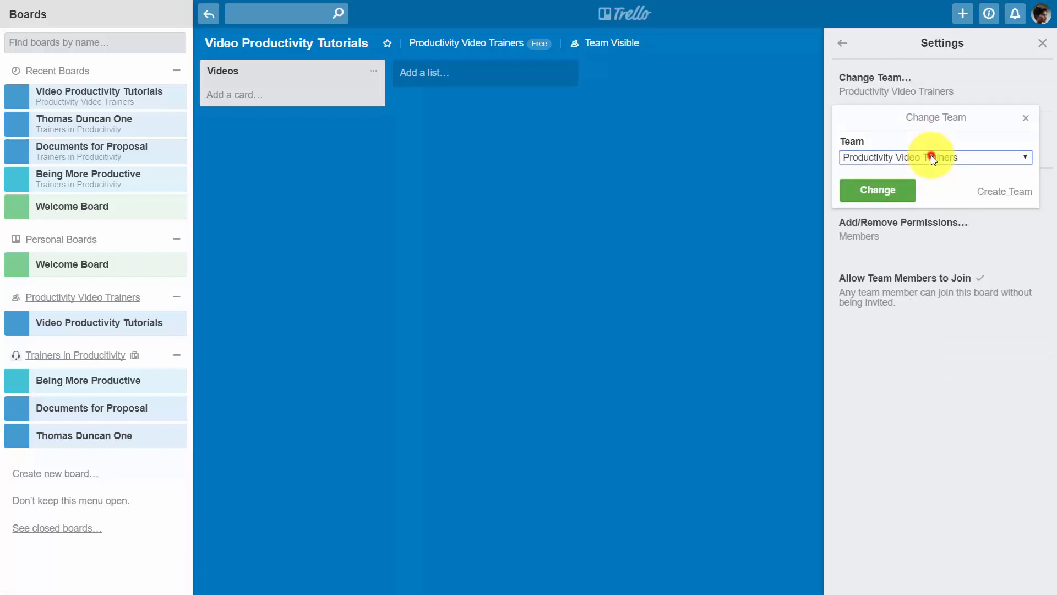
{"action": "left_click", "coordinate": [926, 193]}
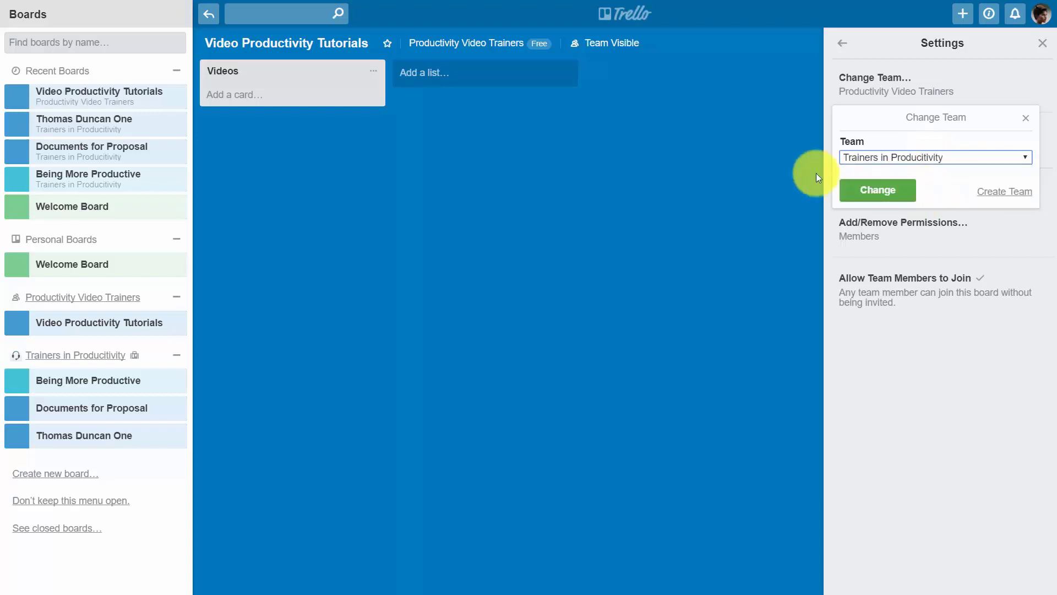
{"action": "left_click", "coordinate": [879, 192]}
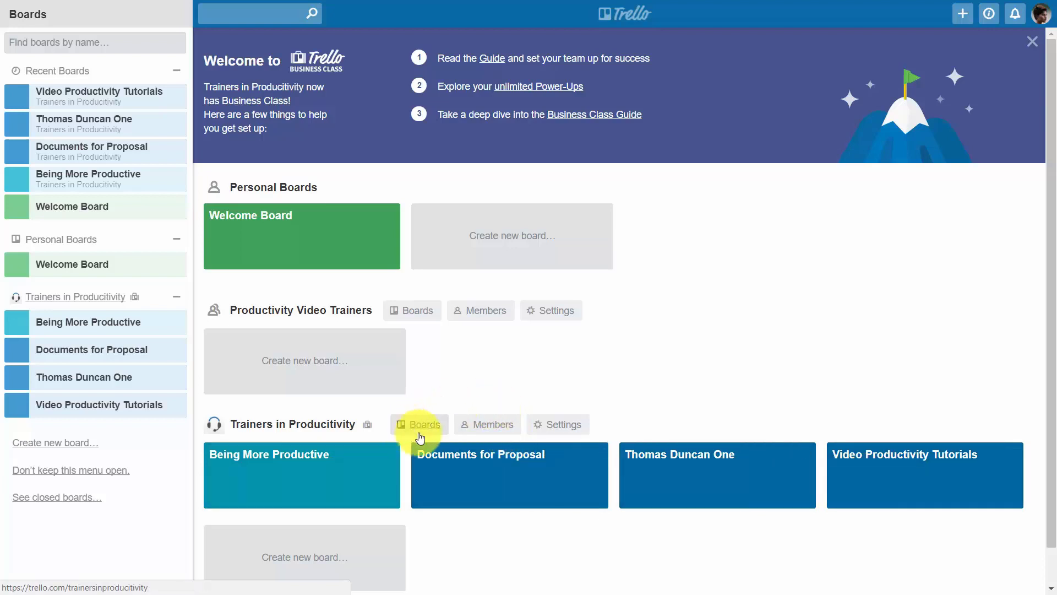
Step: Open the Documents for Proposal board to view its contents
{"action": "left_click", "coordinate": [504, 480]}
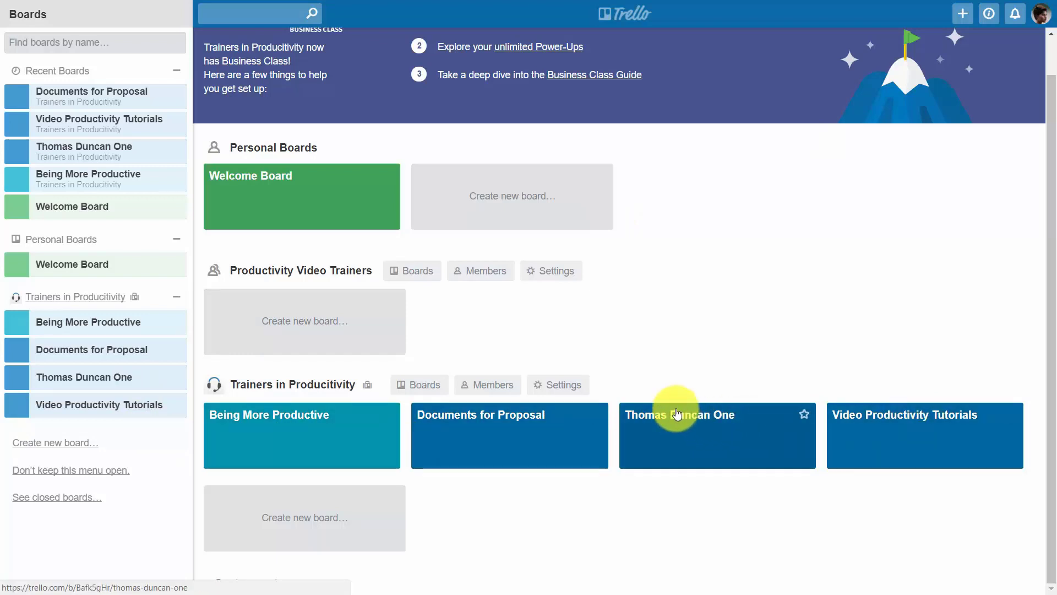
Step: Restrict creation of public, team visible and private boards in the Trainers in Producitivity team to Only Team Admins
{"action": "left_click", "coordinate": [540, 389]}
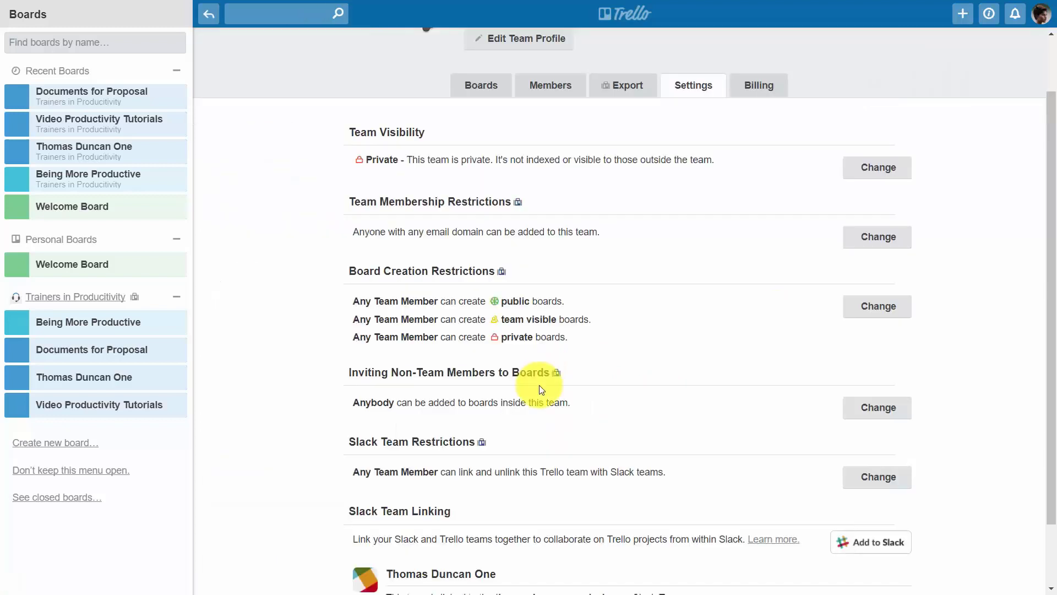
{"action": "left_click", "coordinate": [856, 307]}
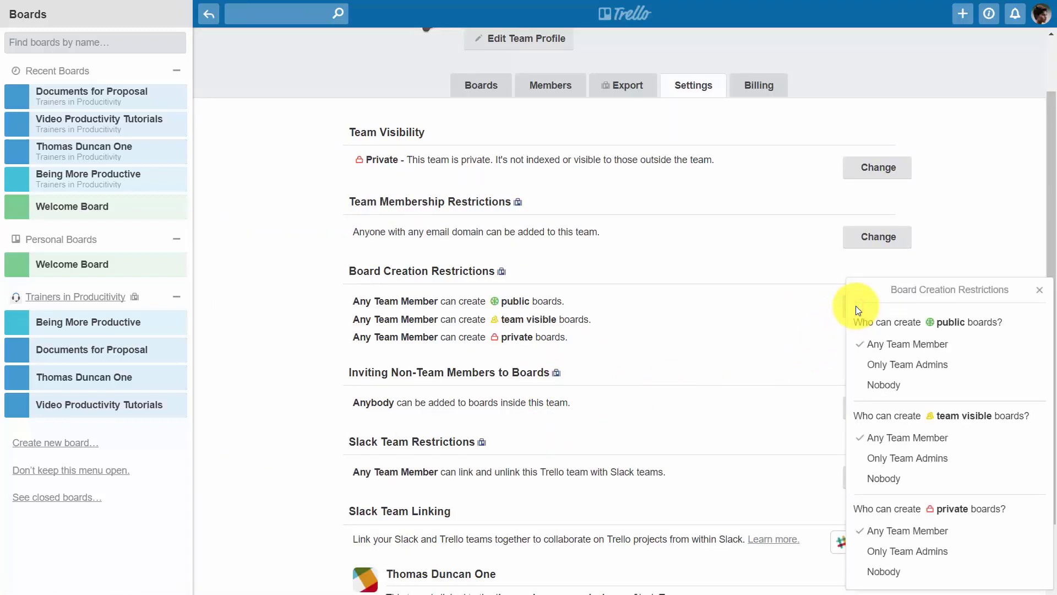
{"action": "left_click", "coordinate": [890, 366]}
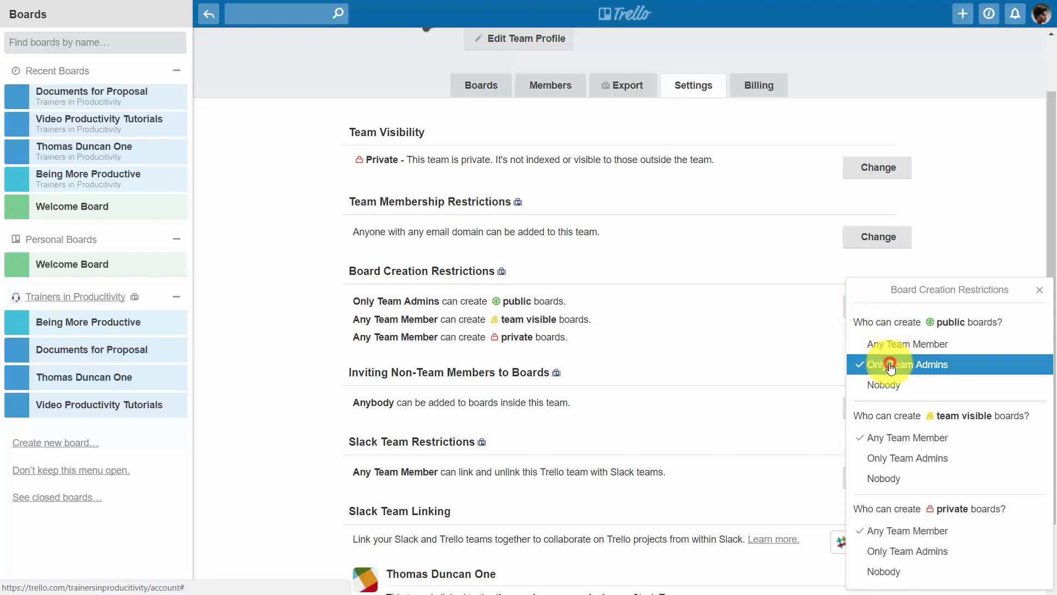
{"action": "left_click", "coordinate": [898, 459]}
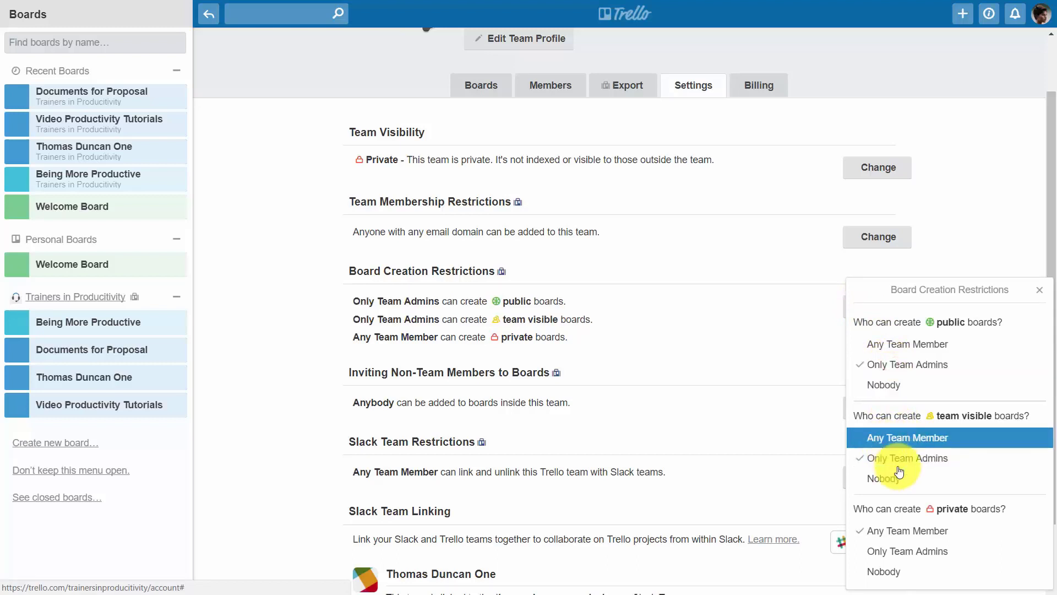
{"action": "left_click", "coordinate": [911, 553]}
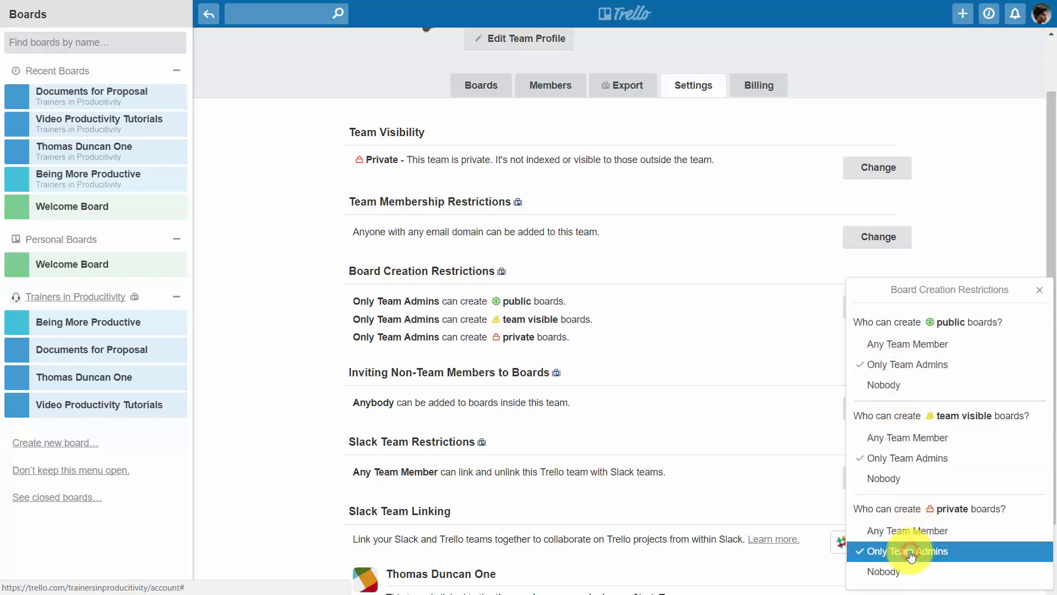
{"action": "left_click", "coordinate": [788, 387]}
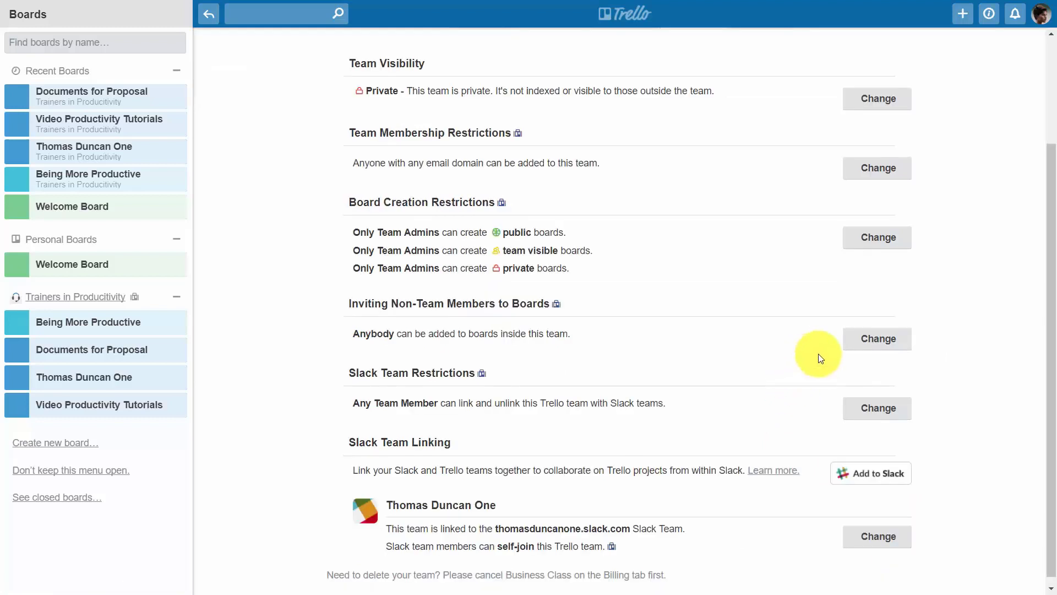
Step: Allow Only Team Members to be added to the Trainers in Producitivity team's boards, and return to the boards overview
{"action": "left_click", "coordinate": [878, 338]}
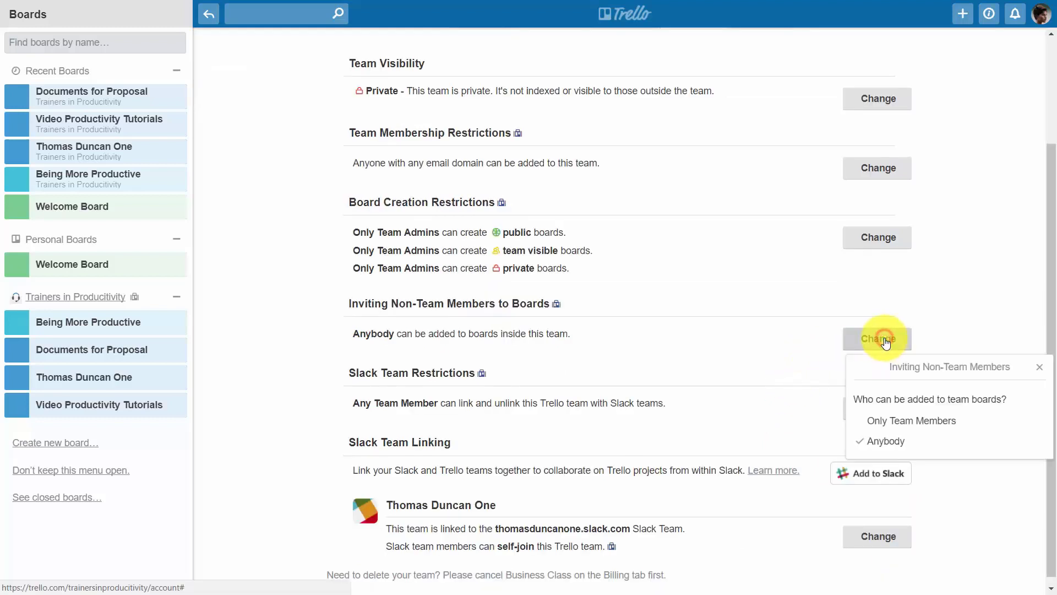
{"action": "left_click", "coordinate": [883, 426]}
{"action": "left_click", "coordinate": [761, 387]}
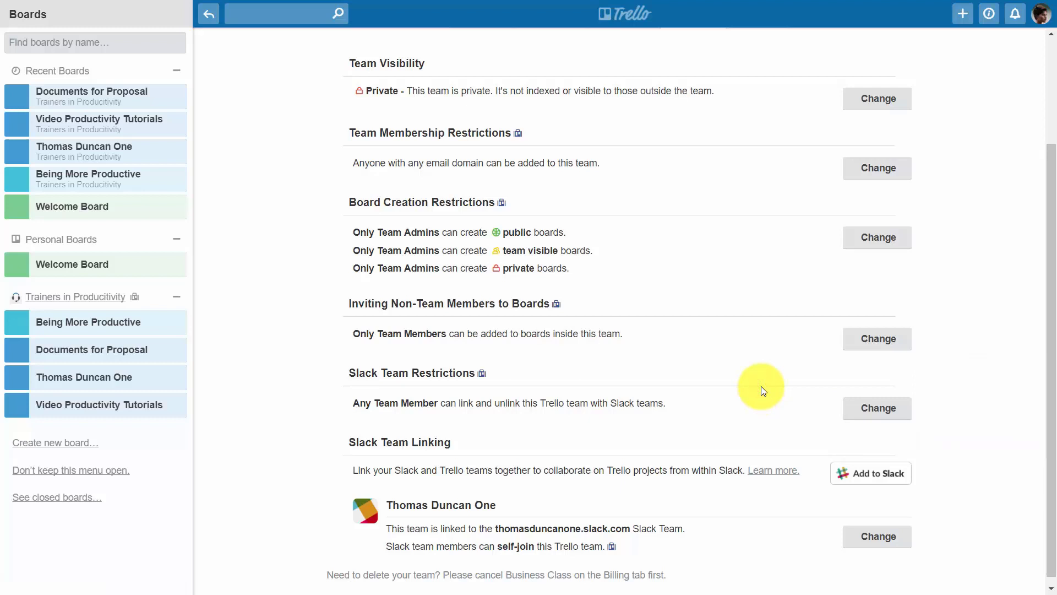
{"action": "key", "text": "alt+Left"}
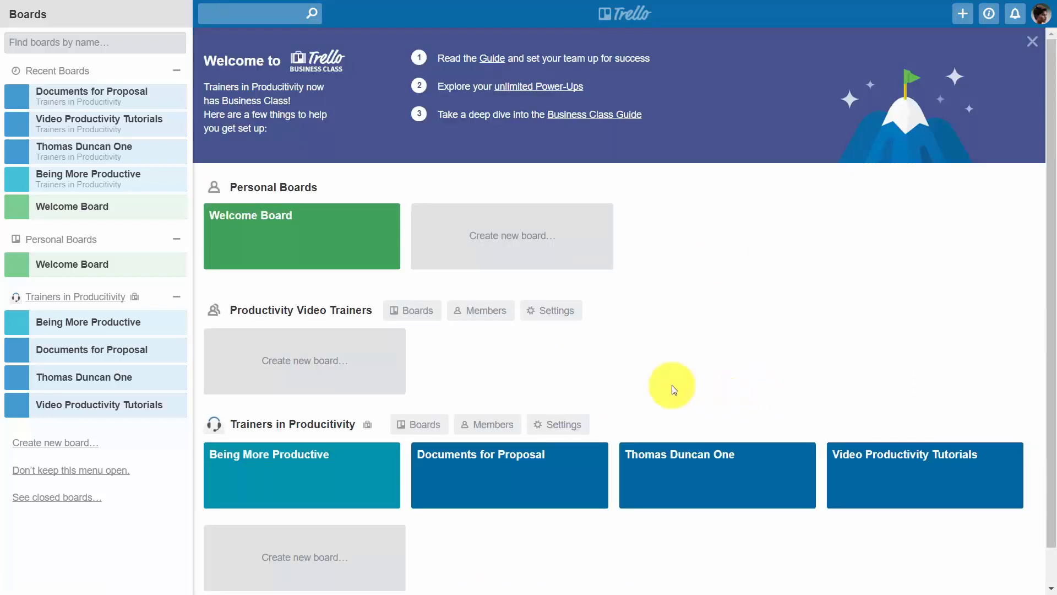